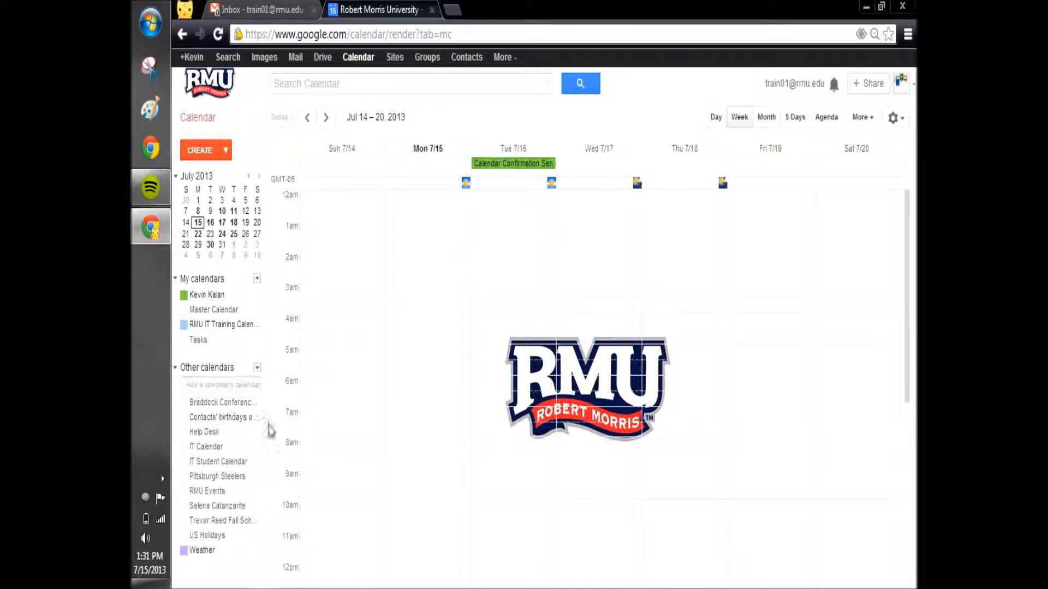
Show and hide the Master Calendar and the Braddock Conference Room calendar in the week view
{"action": "left_click", "coordinate": [258, 418]}
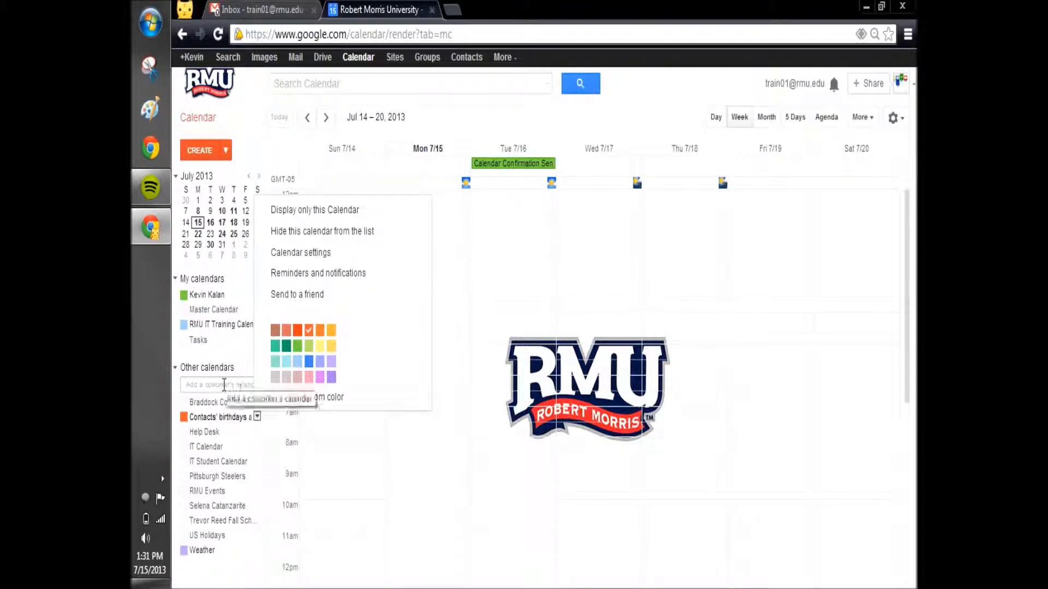
{"action": "left_click", "coordinate": [212, 281]}
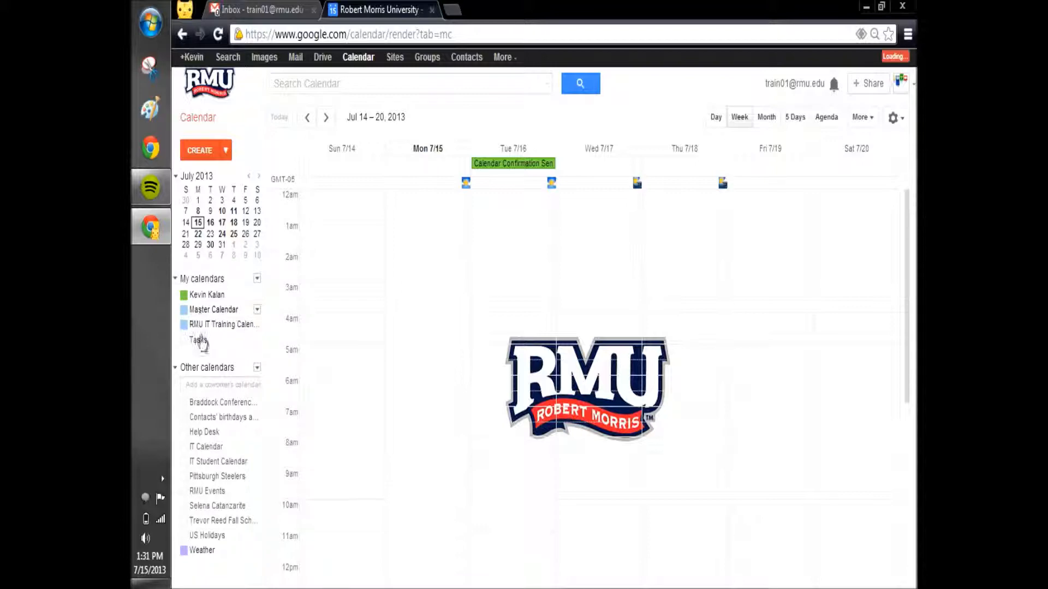
{"action": "left_click", "coordinate": [210, 325]}
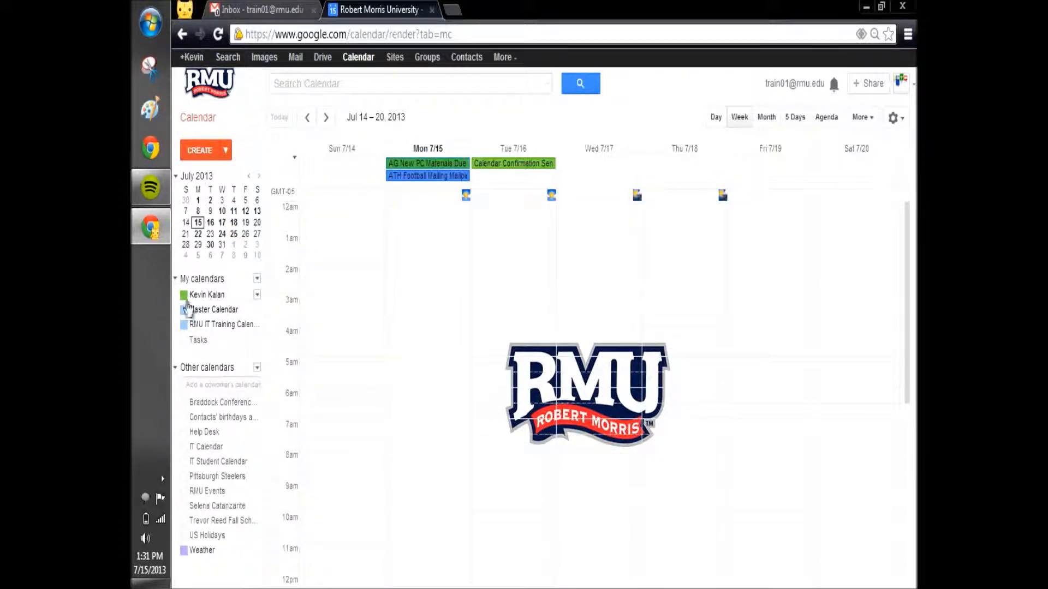
{"action": "left_click", "coordinate": [202, 318]}
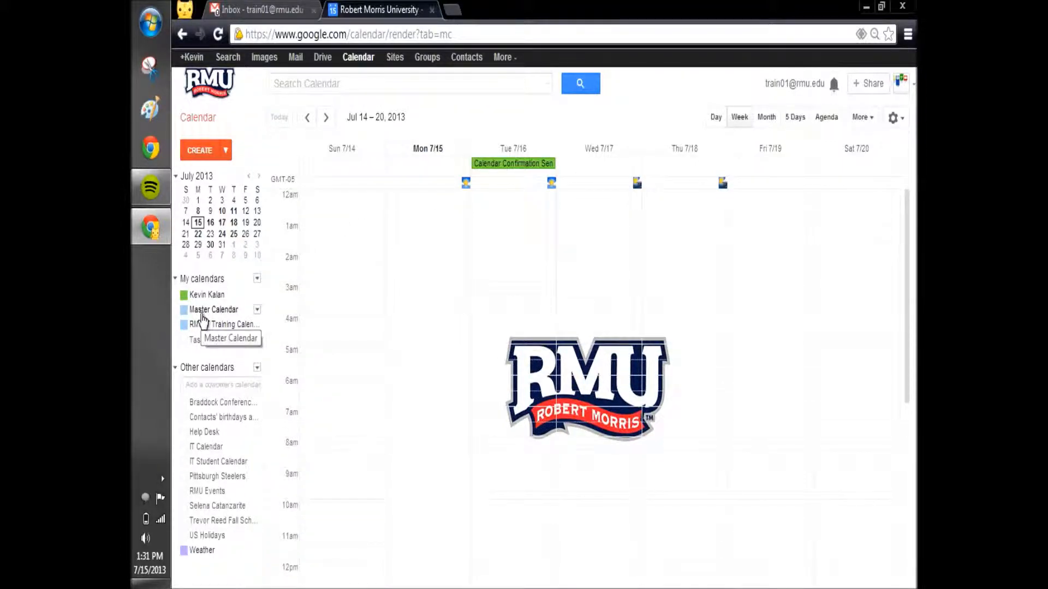
{"action": "left_click", "coordinate": [206, 402]}
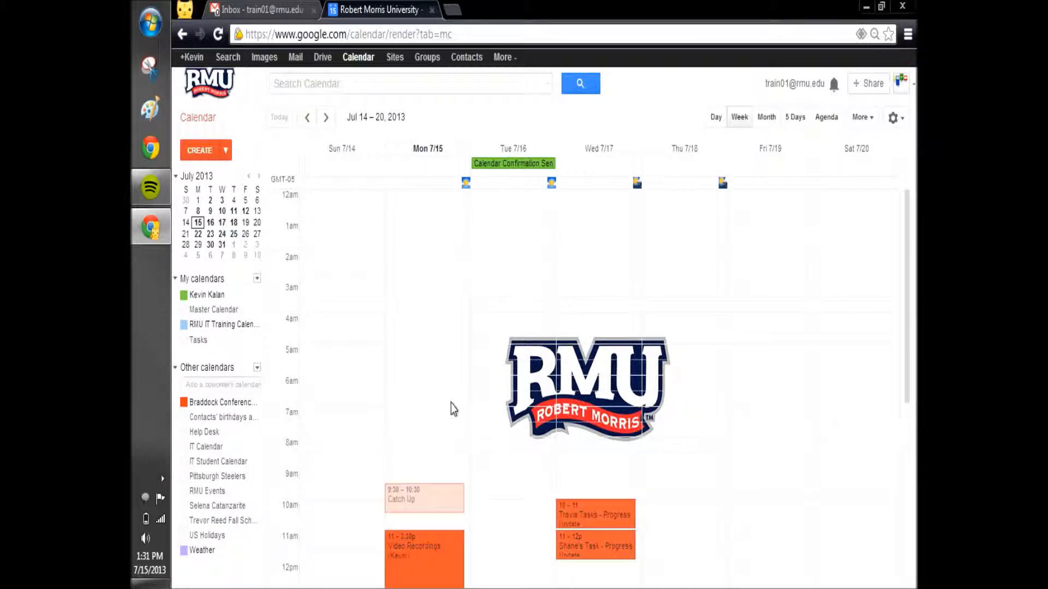
{"action": "left_click", "coordinate": [198, 405]}
Display only the account owner's personal calendar in the week view
{"action": "left_click", "coordinate": [243, 310]}
{"action": "right_click", "coordinate": [250, 298]}
{"action": "left_click", "coordinate": [214, 296]}
{"action": "left_click", "coordinate": [257, 297]}
{"action": "left_click", "coordinate": [257, 296]}
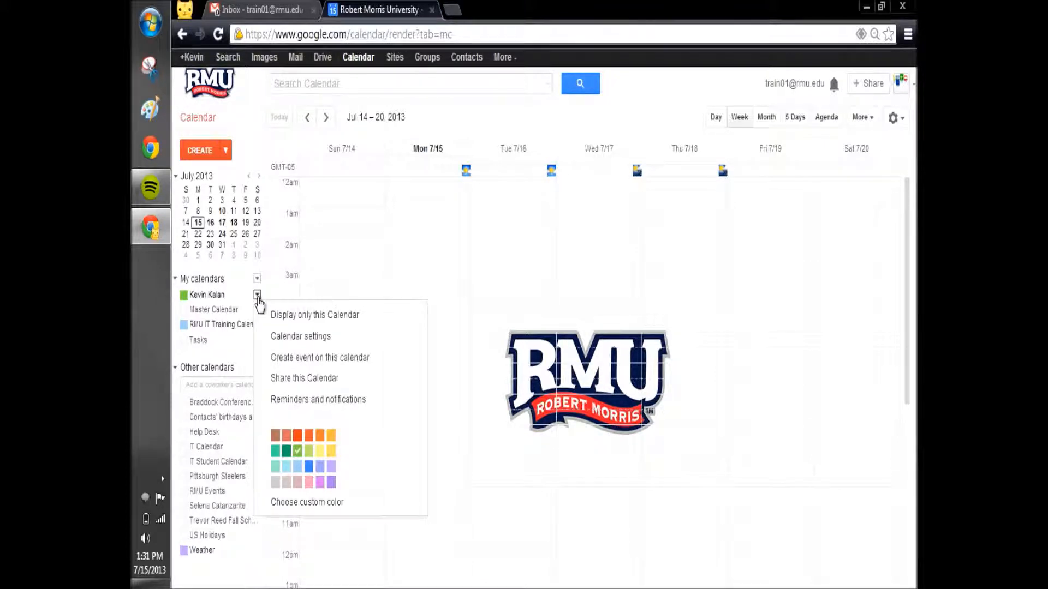
{"action": "left_click", "coordinate": [306, 319]}
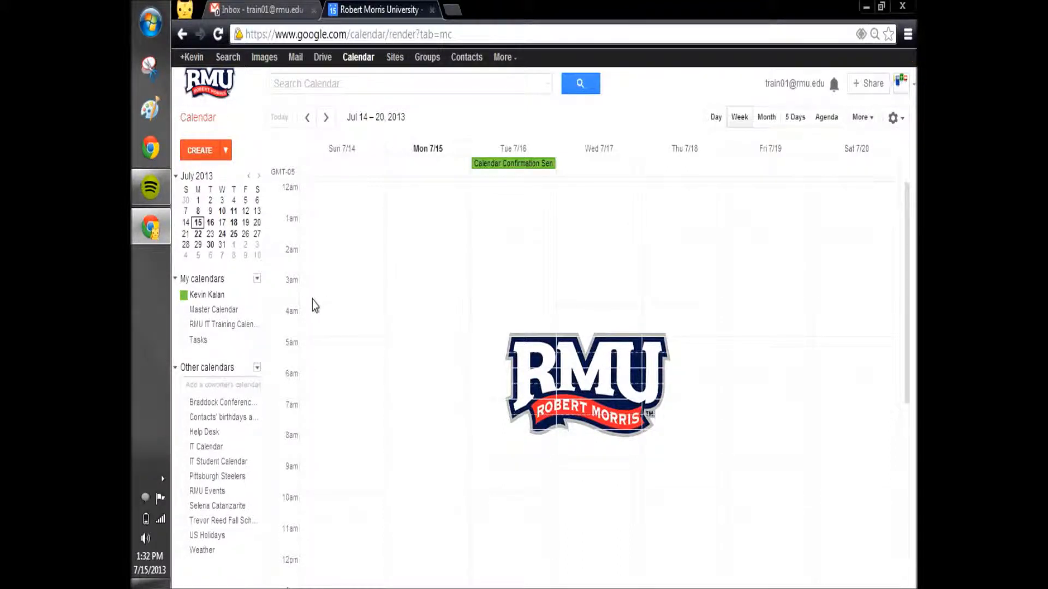
{"action": "left_click", "coordinate": [256, 279]}
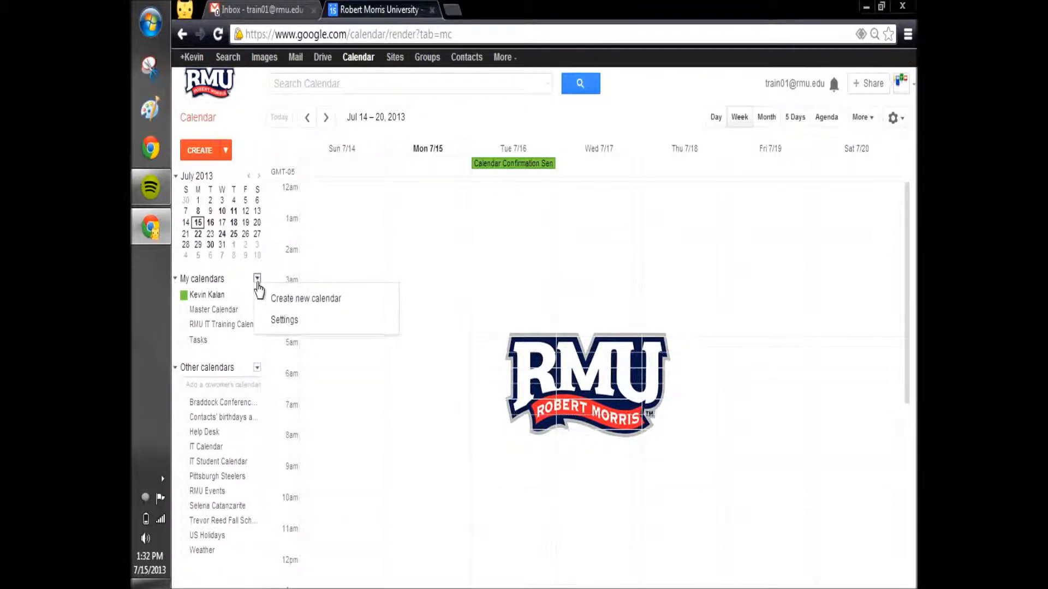
{"action": "left_click", "coordinate": [246, 299]}
{"action": "left_click", "coordinate": [257, 295]}
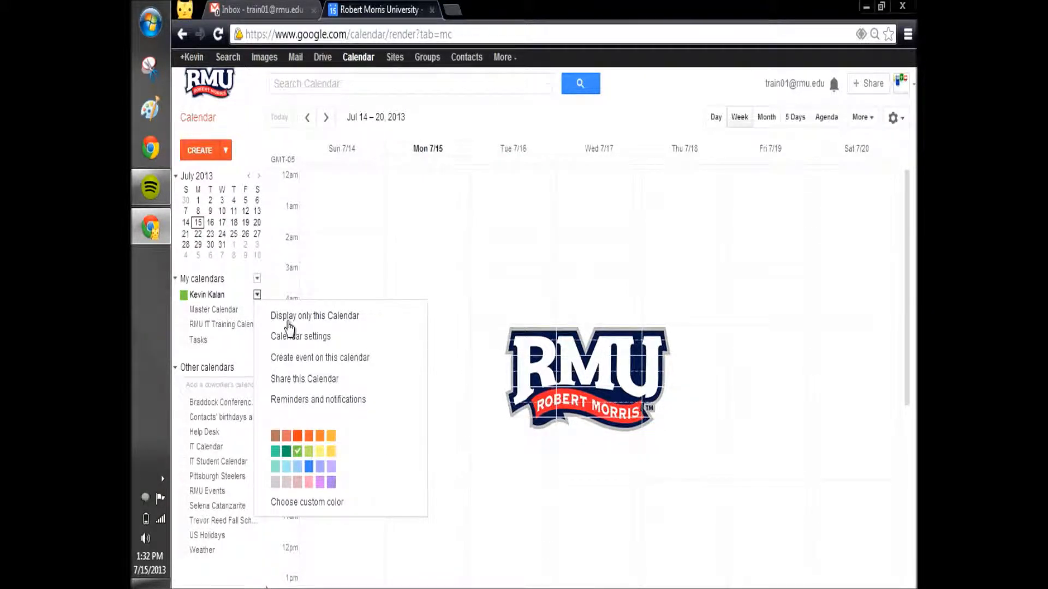
Start a new calendar under My calendars and name it Training Calendar
{"action": "left_click", "coordinate": [257, 281]}
{"action": "left_click", "coordinate": [257, 280]}
{"action": "left_click", "coordinate": [275, 303]}
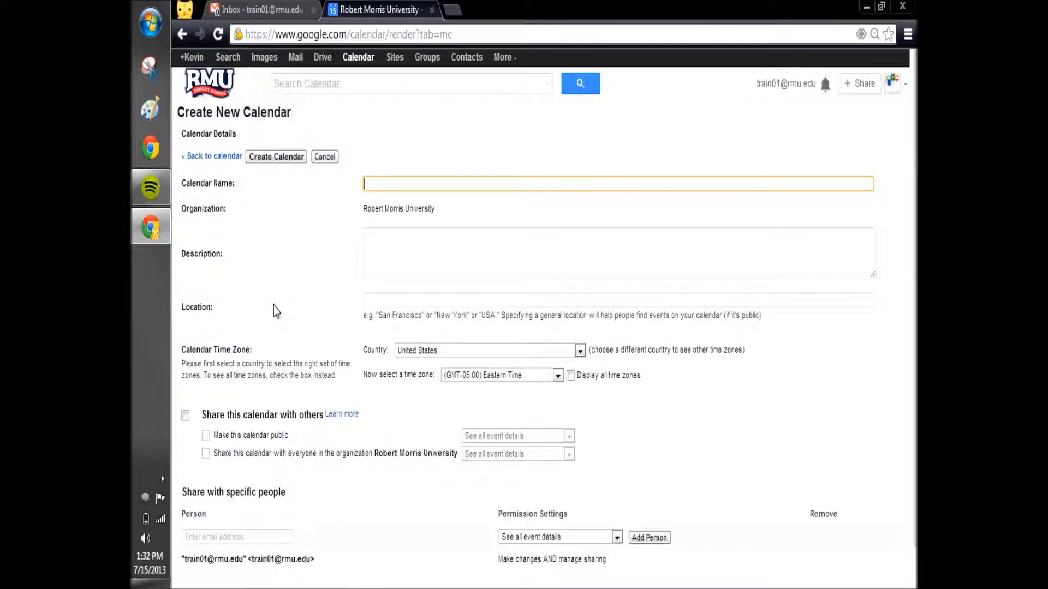
{"action": "type", "text": "Training Calendar"}
{"action": "key", "text": "BackSpace"}
{"action": "key", "text": "BackSpace"}
{"action": "key", "text": "BackSpace"}
{"action": "key", "text": "BackSpace"}
{"action": "key", "text": "BackSpace"}
{"action": "type", "text": "endar"}
{"action": "key", "text": "Tab"}
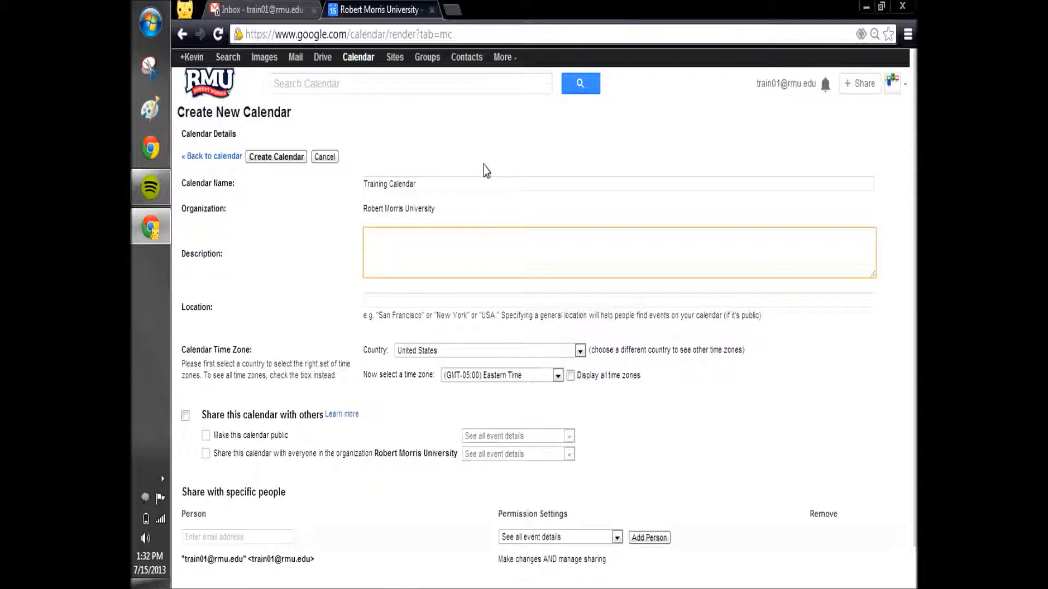
Enter "Training information" as the new calendar's description, keeping the default location and time zone
{"action": "type", "text": "Training information"}
{"action": "key", "text": "Tab"}
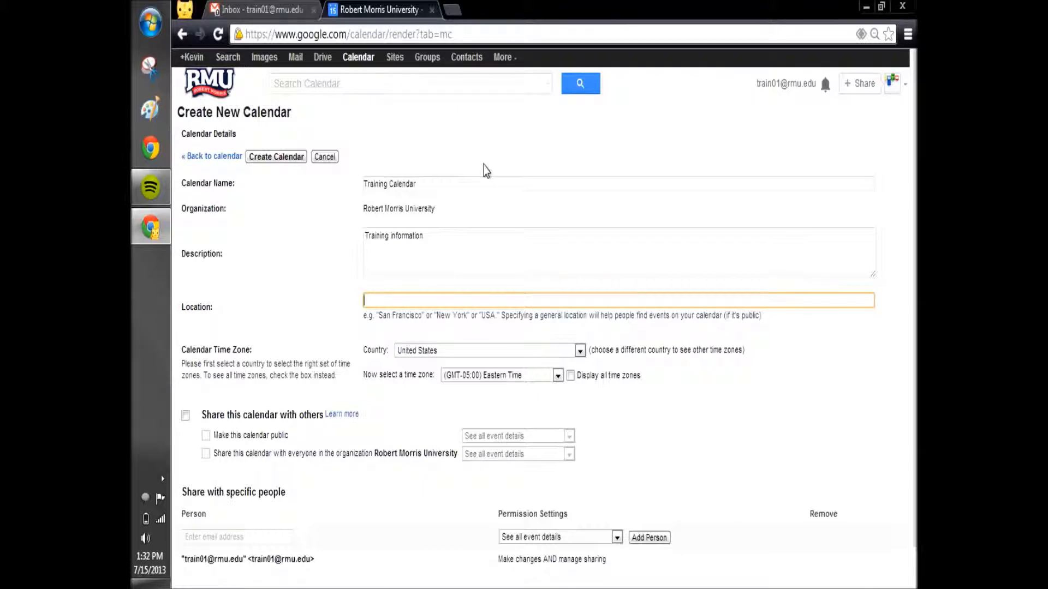
{"action": "key", "text": "Tab"}
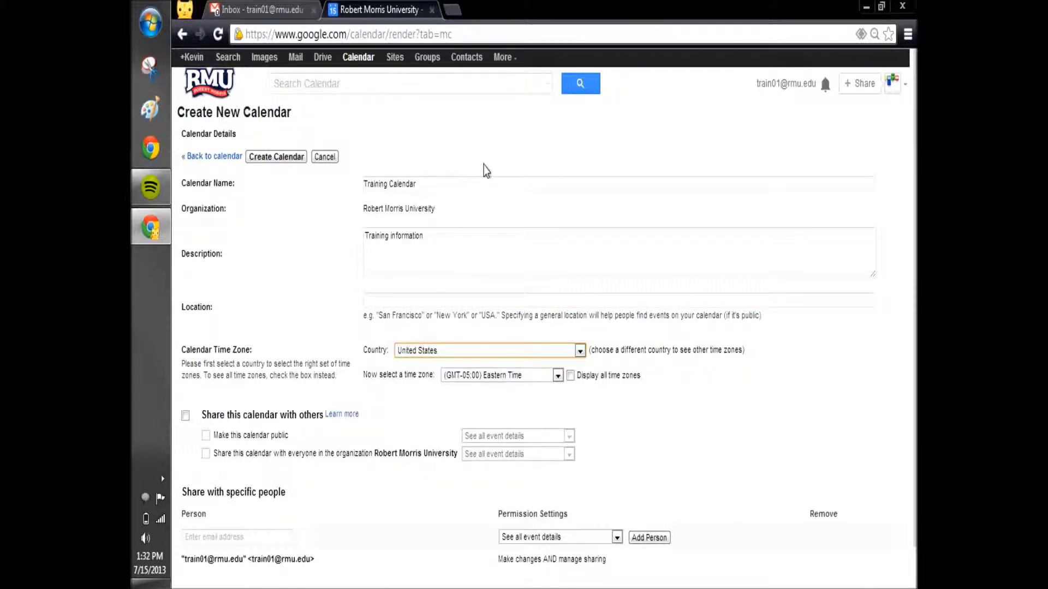
{"action": "key", "text": "Tab"}
{"action": "key", "text": "Tab"}
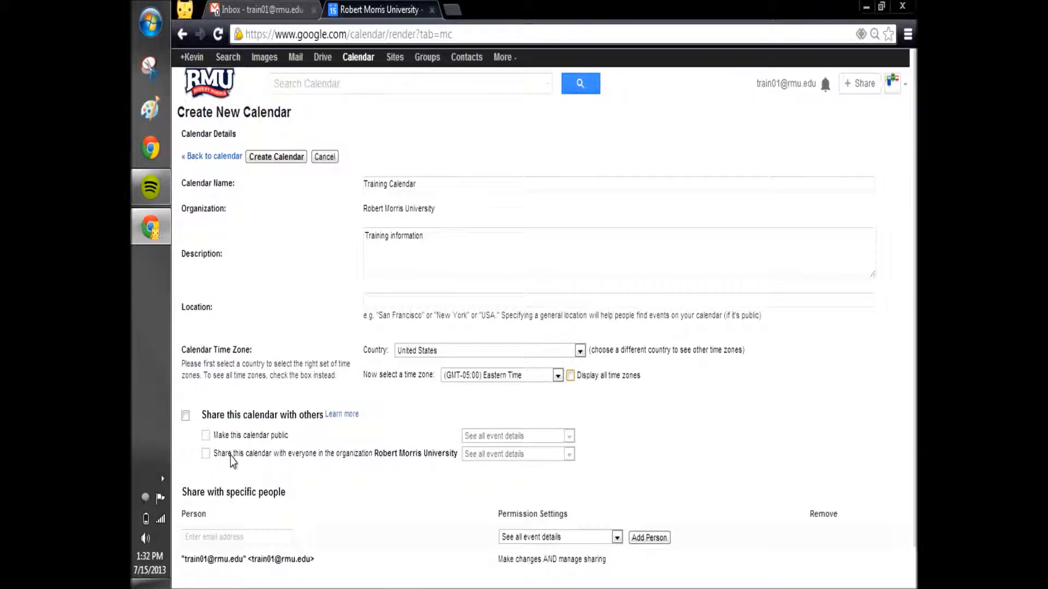
Share the new calendar with a colleague using the See all event details permission, and create the calendar
{"action": "scroll", "coordinate": [236, 458], "scroll_direction": "down", "scroll_amount": 2}
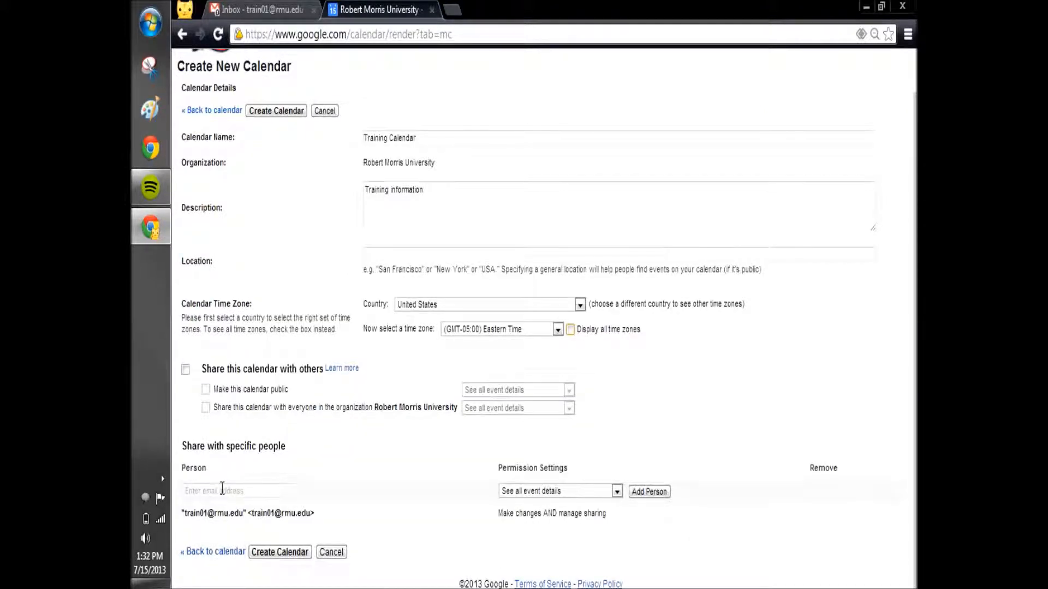
{"action": "left_click", "coordinate": [222, 489]}
{"action": "type", "text": "se"}
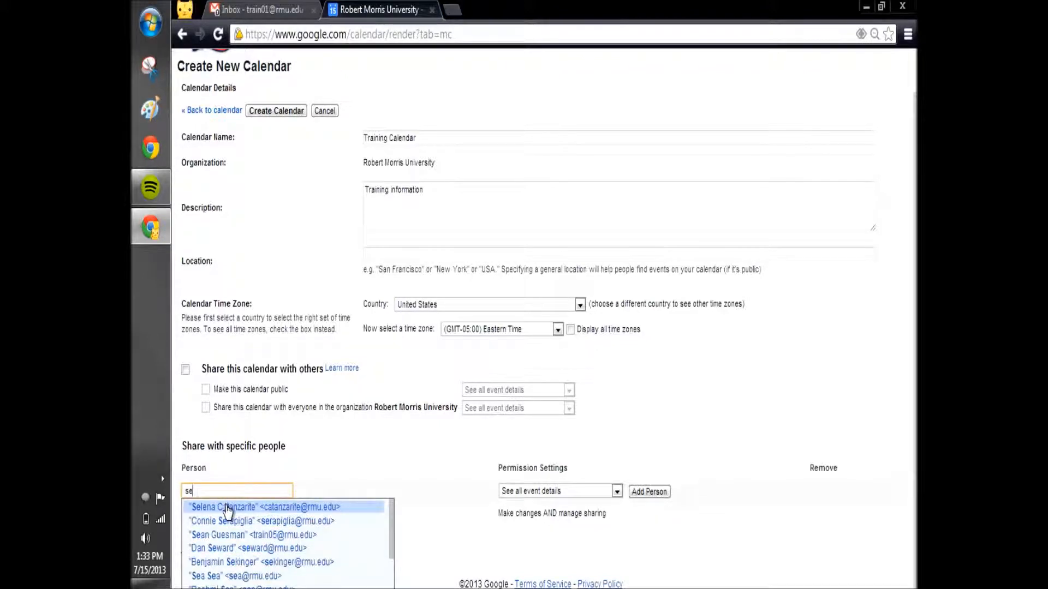
{"action": "left_click", "coordinate": [227, 507]}
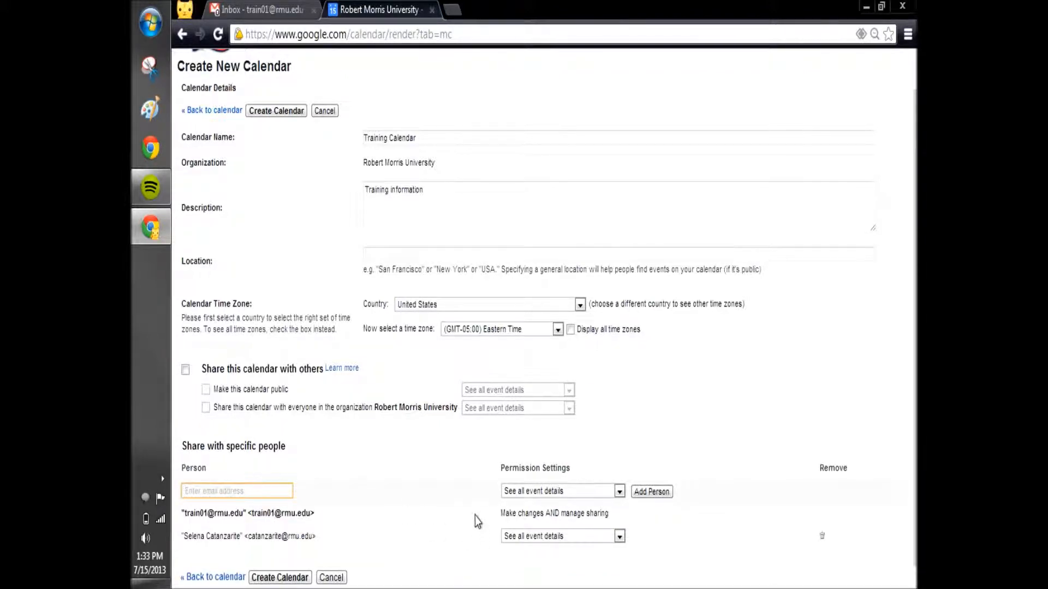
{"action": "scroll", "coordinate": [475, 513], "scroll_direction": "down", "scroll_amount": 1}
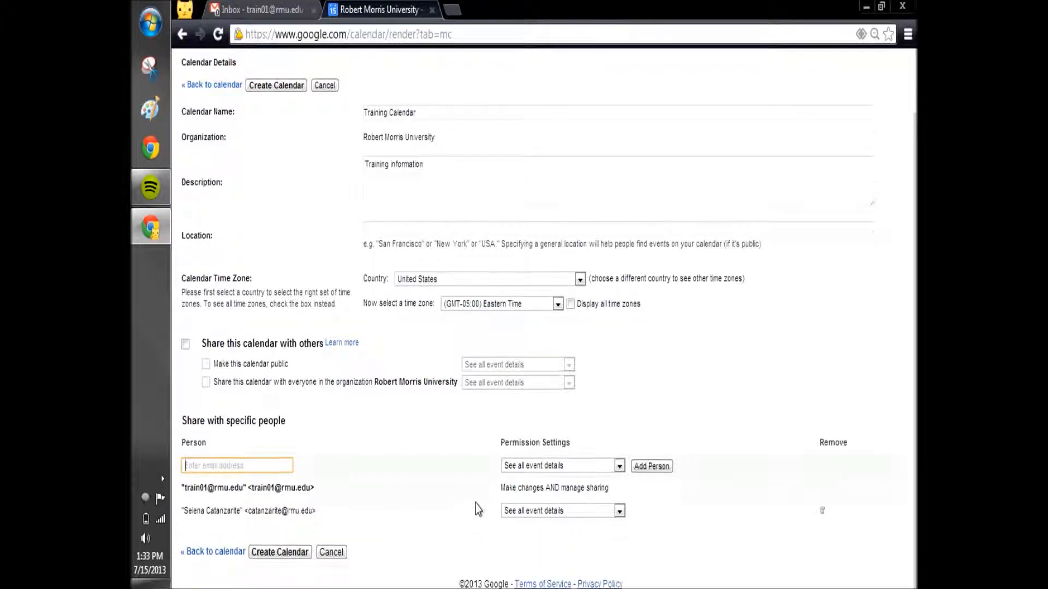
{"action": "left_click", "coordinate": [513, 512]}
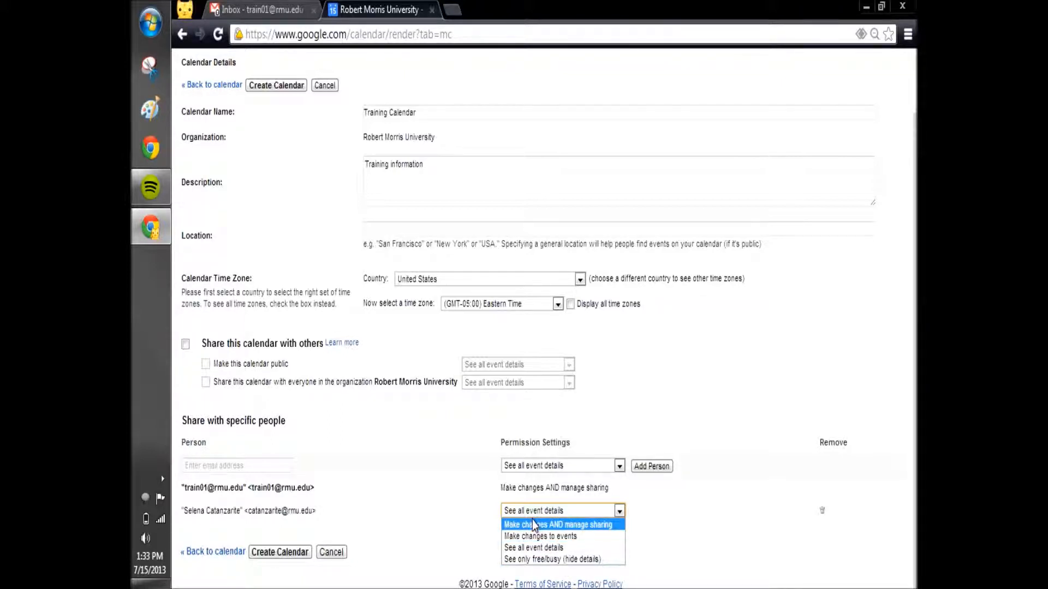
{"action": "left_click", "coordinate": [381, 532]}
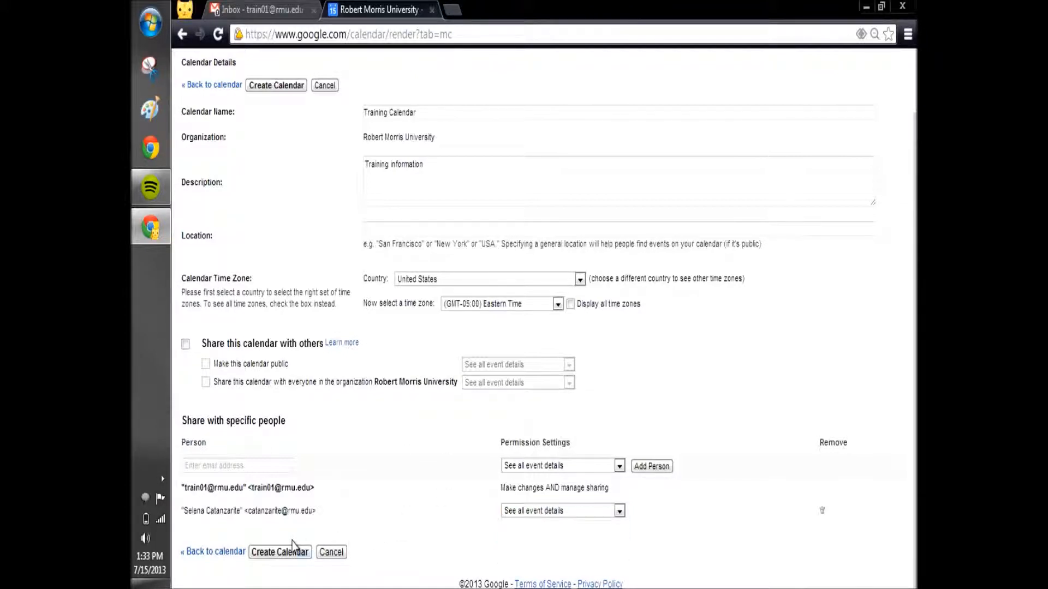
{"action": "left_click", "coordinate": [289, 551]}
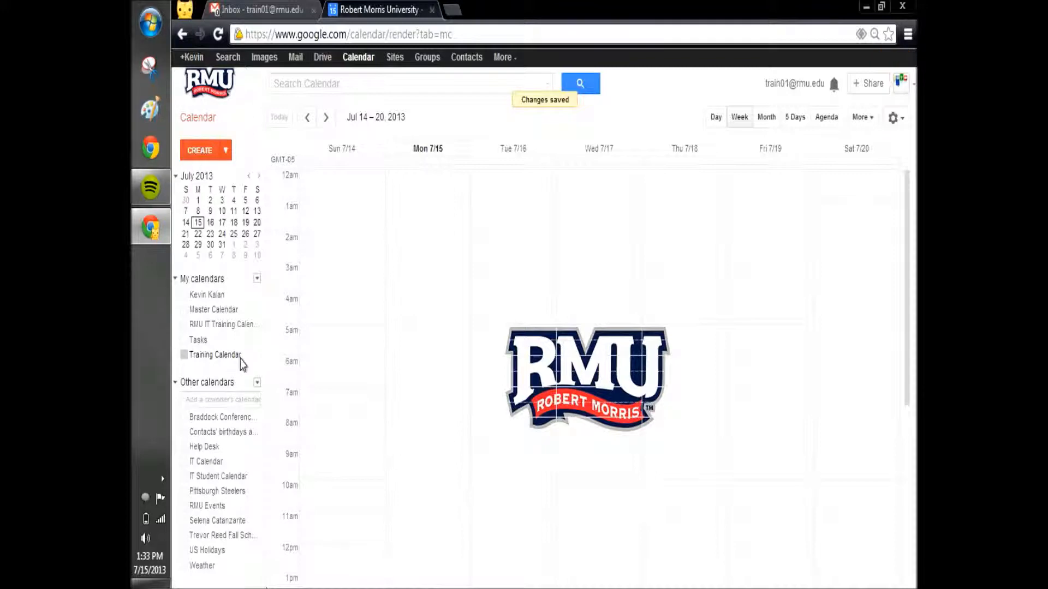
Change the Training Calendar's color to purple
{"action": "mouse_move", "coordinate": [242, 365]}
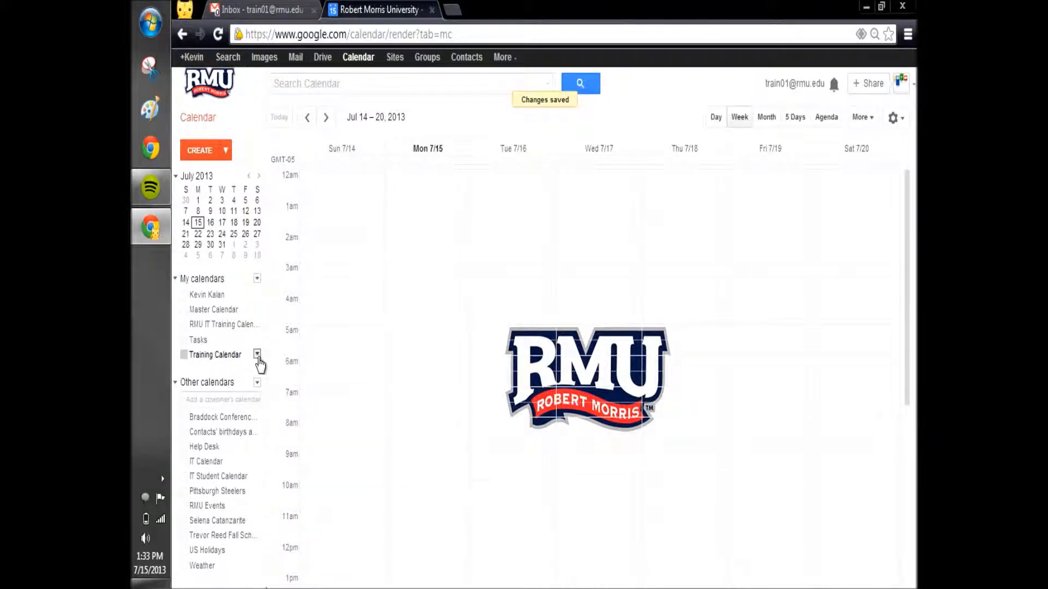
{"action": "left_click", "coordinate": [257, 355]}
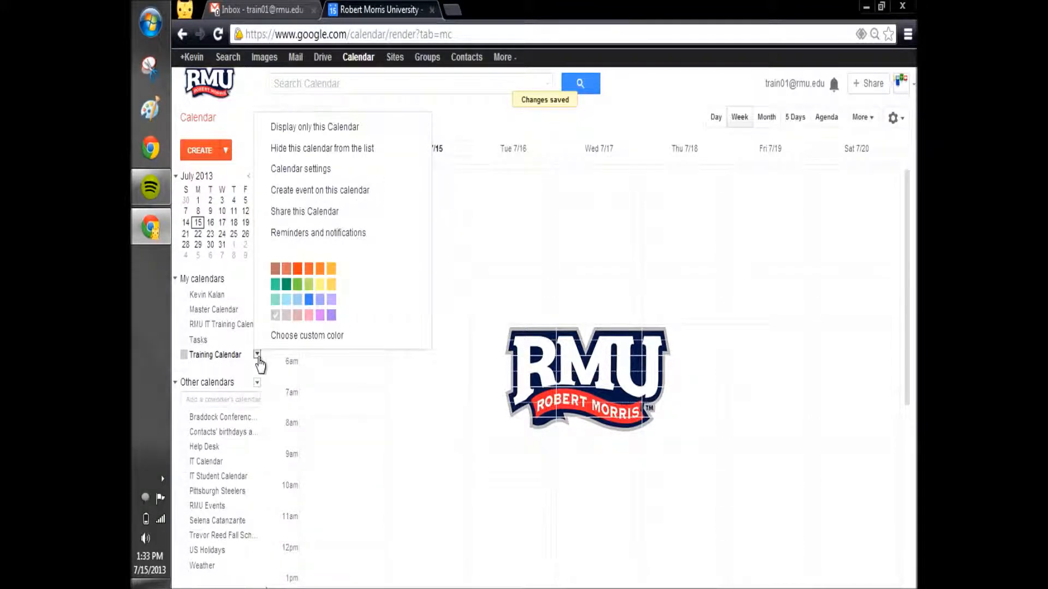
{"action": "left_click", "coordinate": [332, 317]}
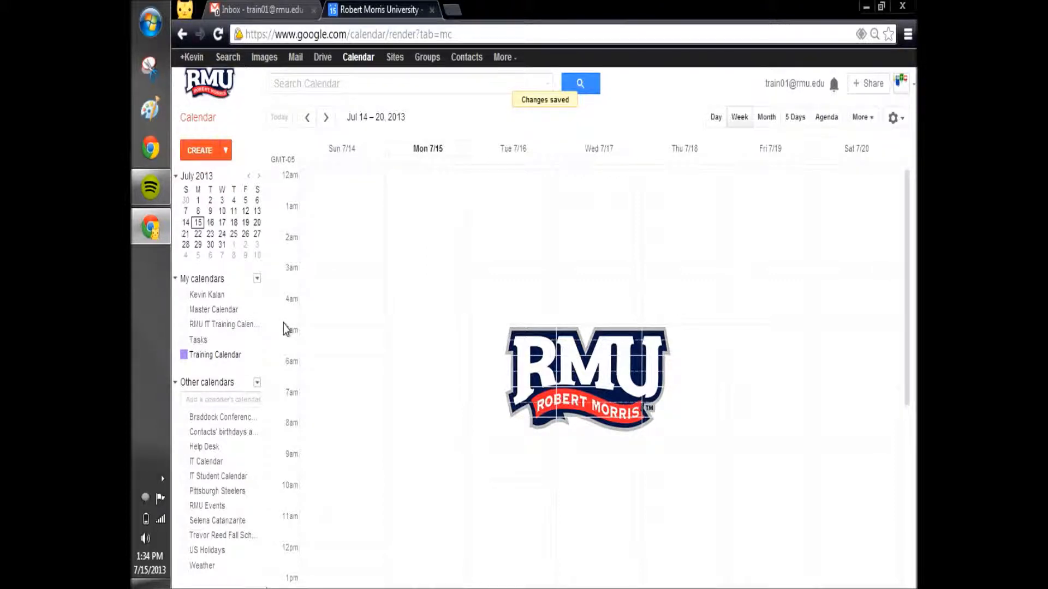
Review the Training Calendar's sharing settings and return to the week view without changes
{"action": "left_click", "coordinate": [257, 355]}
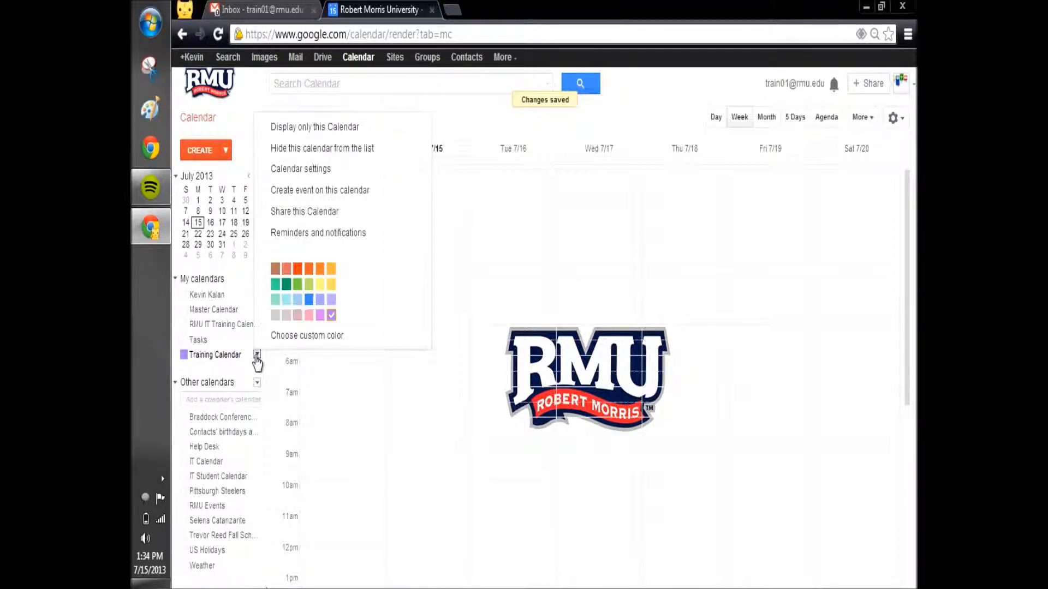
{"action": "left_click", "coordinate": [320, 219]}
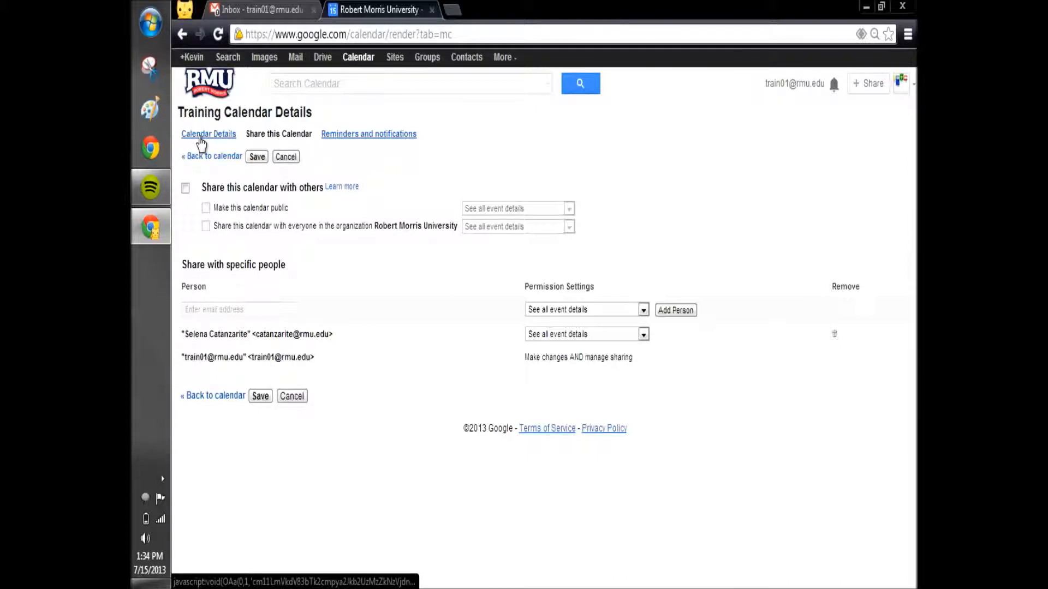
{"action": "left_click", "coordinate": [221, 158]}
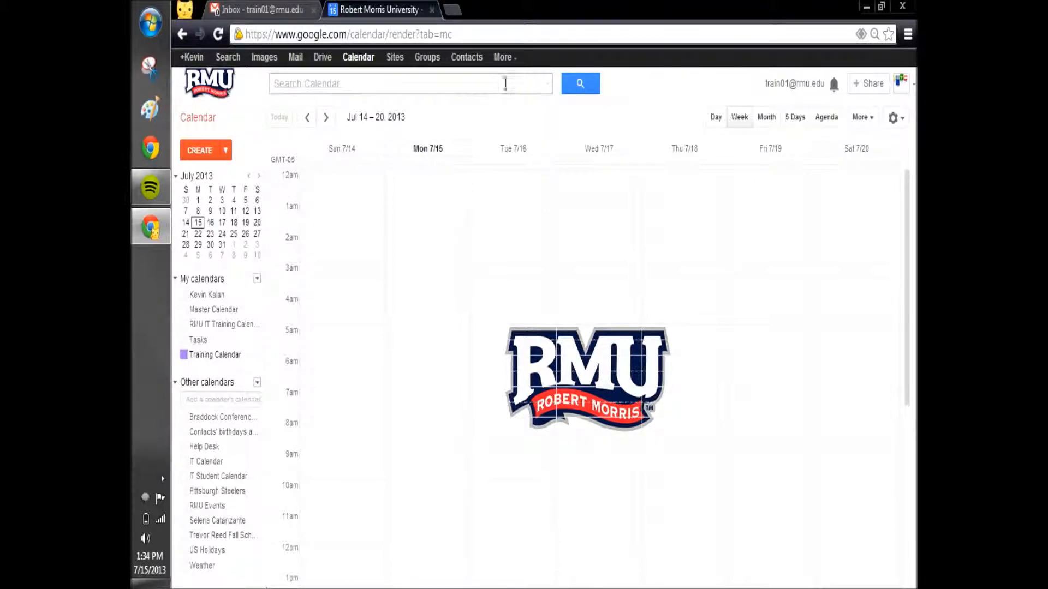
Set up a detailed event search limited to the RMU IT Training Calendar with "calendar" as the What term
{"action": "left_click", "coordinate": [548, 86]}
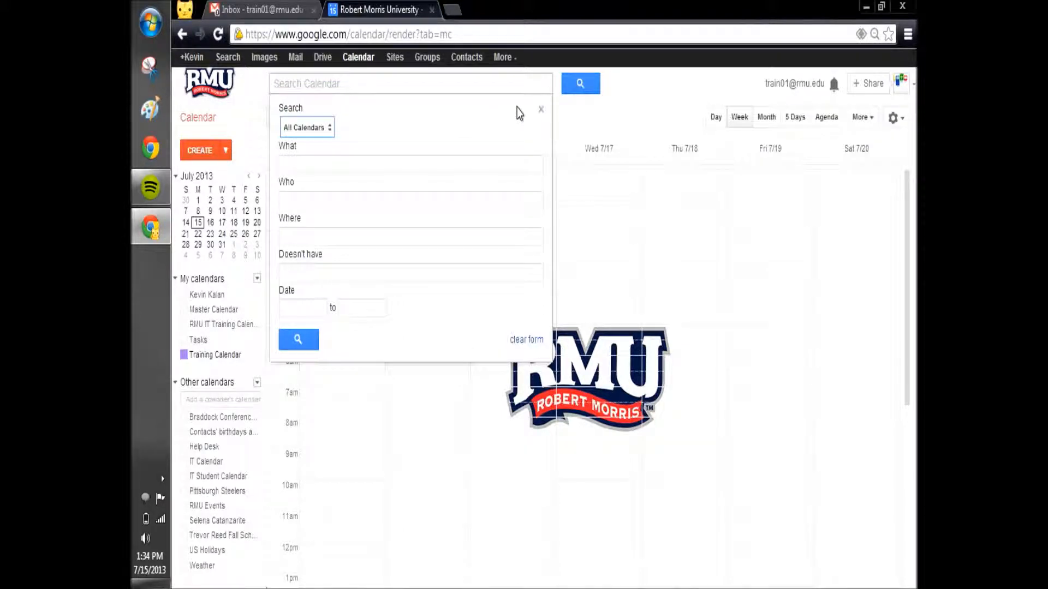
{"action": "left_click", "coordinate": [325, 128]}
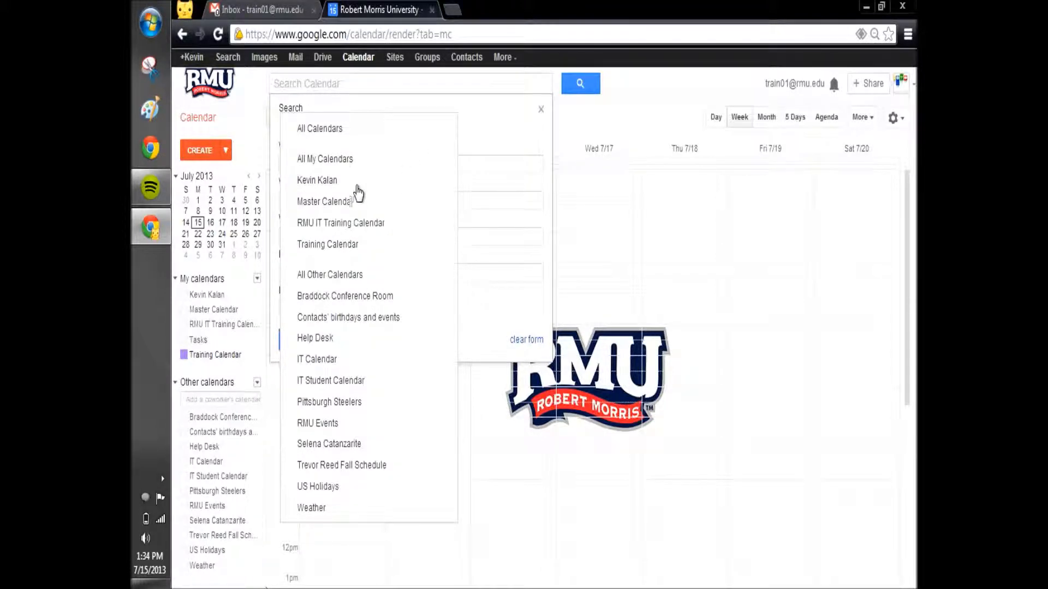
{"action": "left_click", "coordinate": [359, 223]}
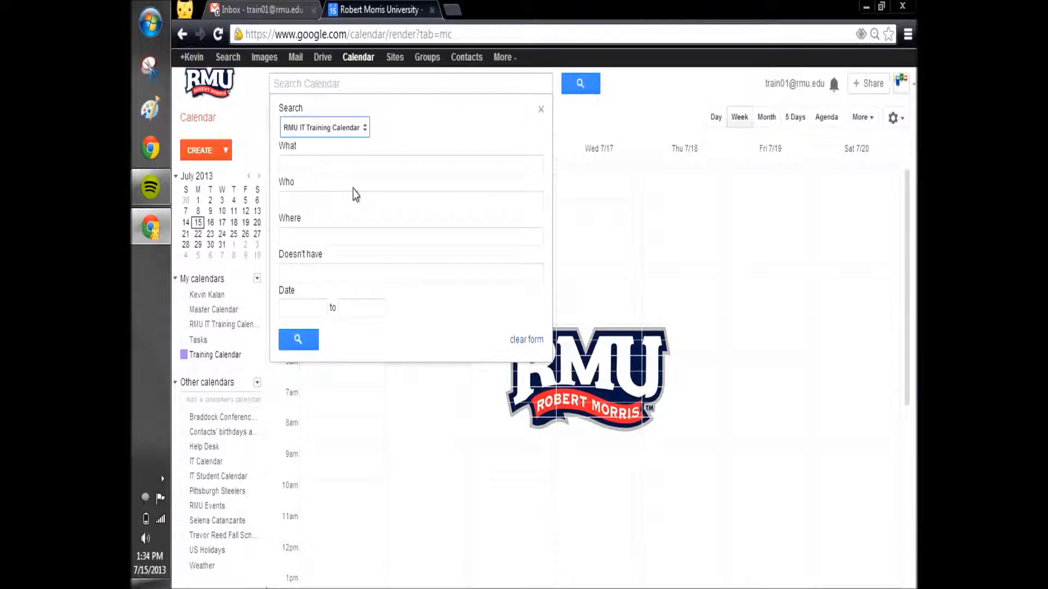
{"action": "left_click", "coordinate": [302, 162]}
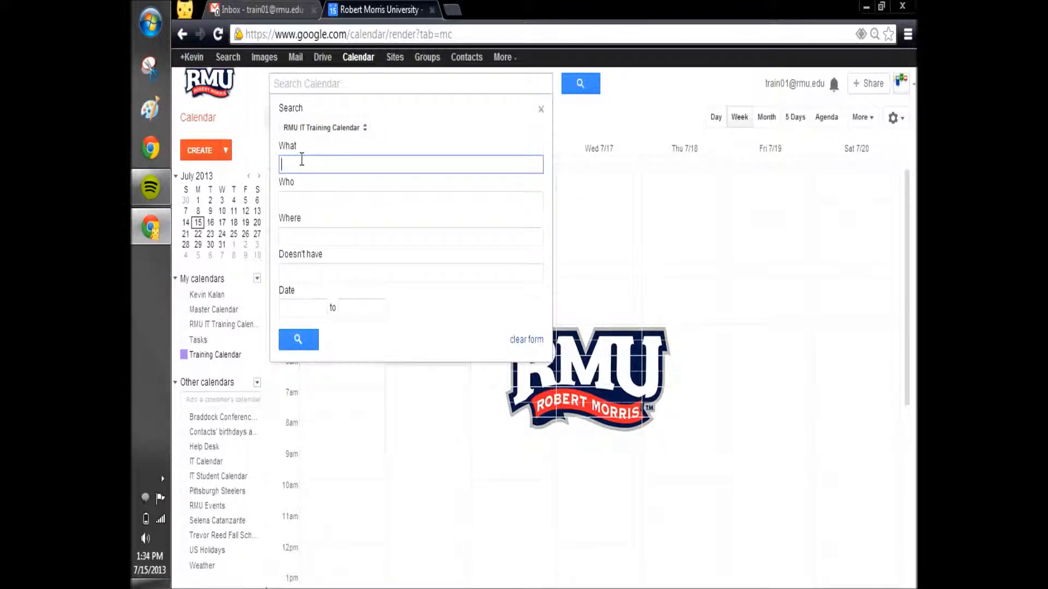
{"action": "left_click", "coordinate": [304, 198]}
{"action": "left_click", "coordinate": [318, 238]}
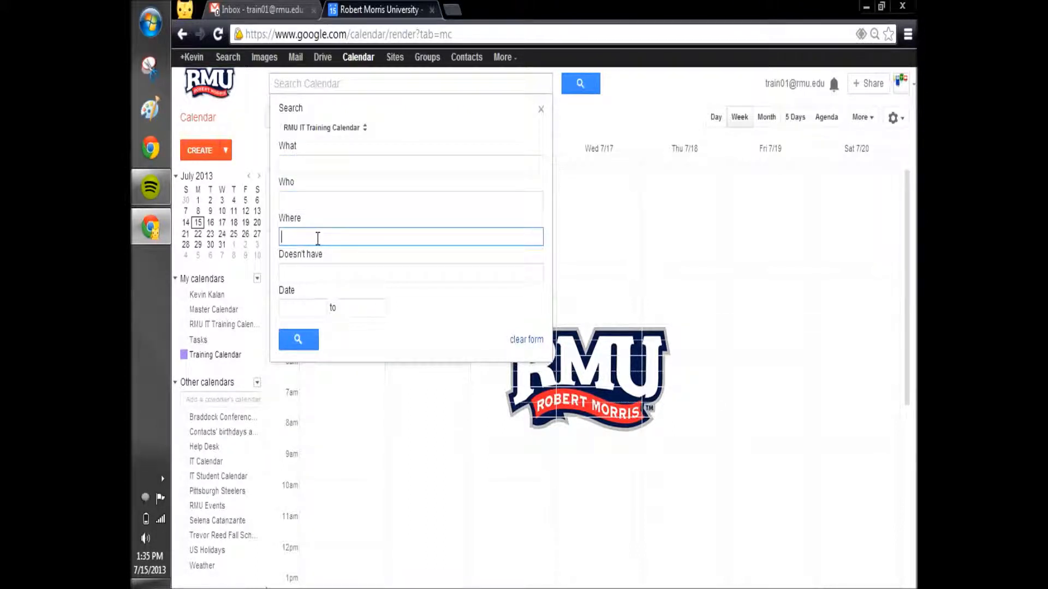
{"action": "left_click", "coordinate": [316, 271]}
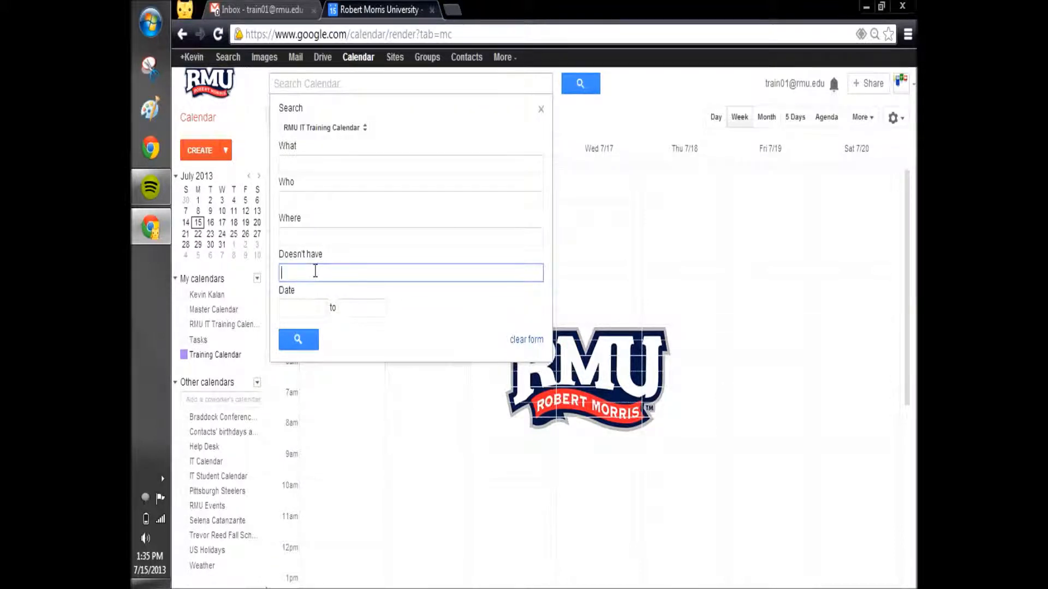
{"action": "left_click", "coordinate": [289, 161]}
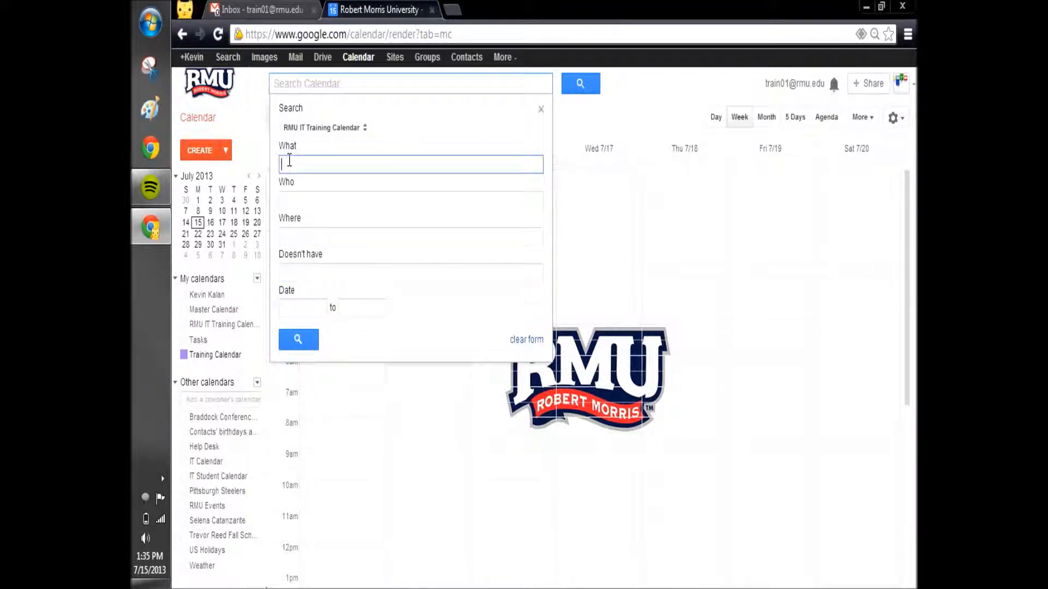
{"action": "type", "text": "calendar"}
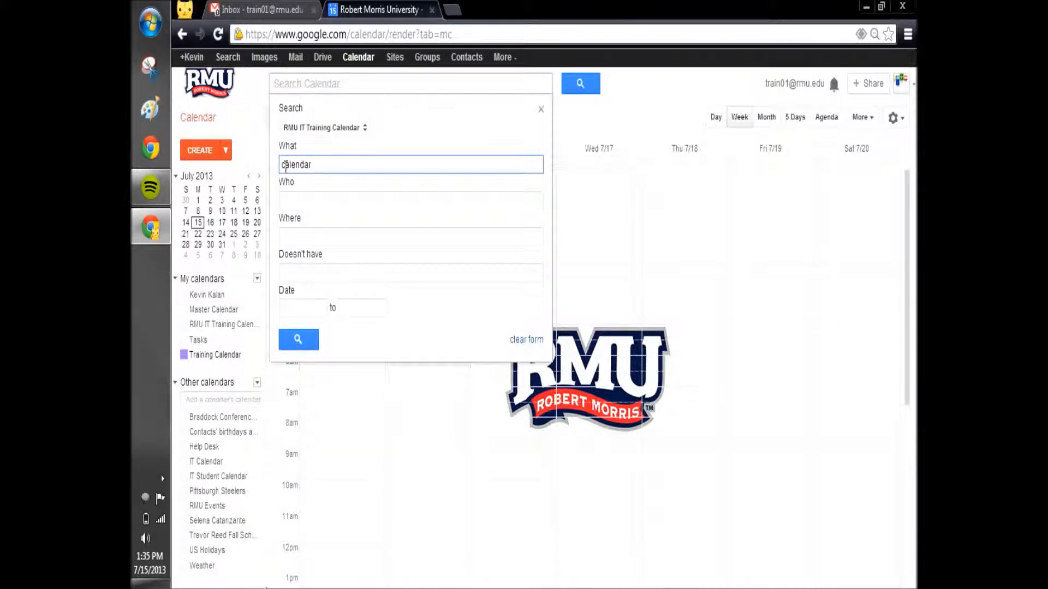
Run the search for dates 7/15/2013 to 7/19/2013 and expand the details of the Gmail Training result
{"action": "left_click", "coordinate": [286, 306]}
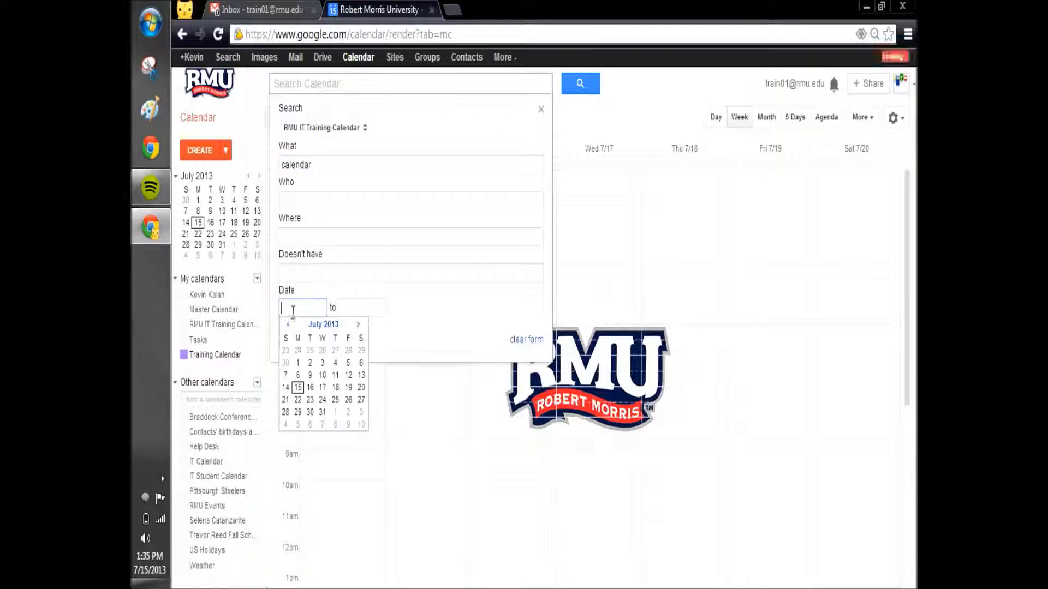
{"action": "left_click", "coordinate": [300, 391]}
{"action": "left_click", "coordinate": [357, 309]}
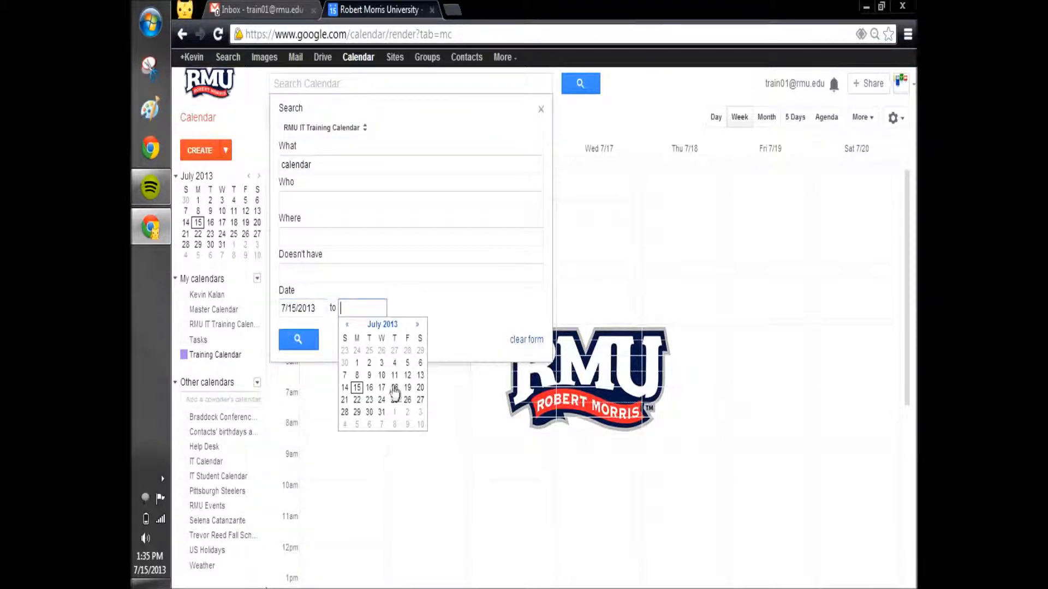
{"action": "left_click", "coordinate": [407, 388]}
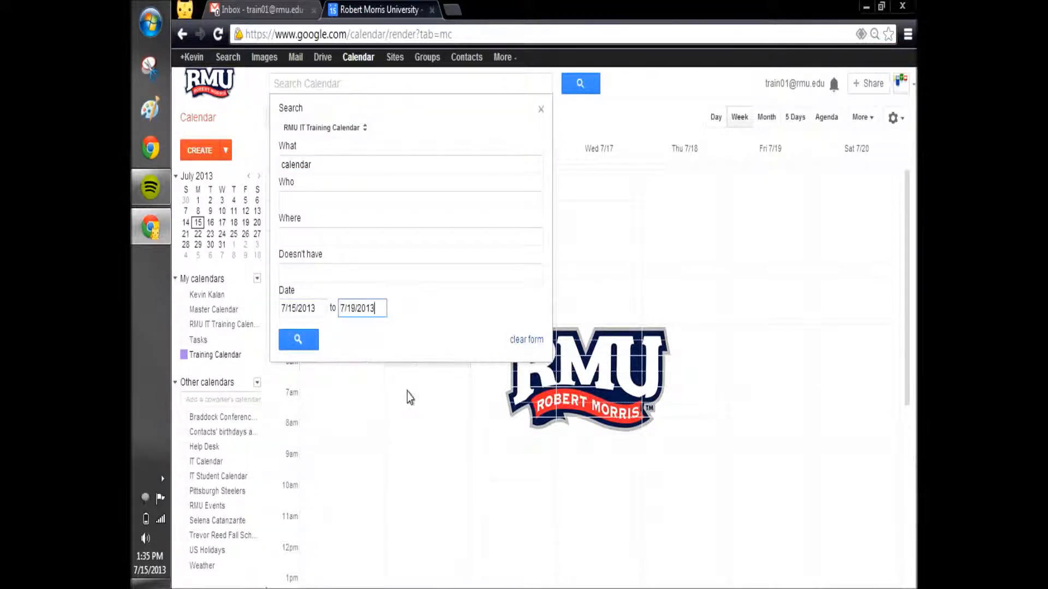
{"action": "left_click", "coordinate": [299, 339]}
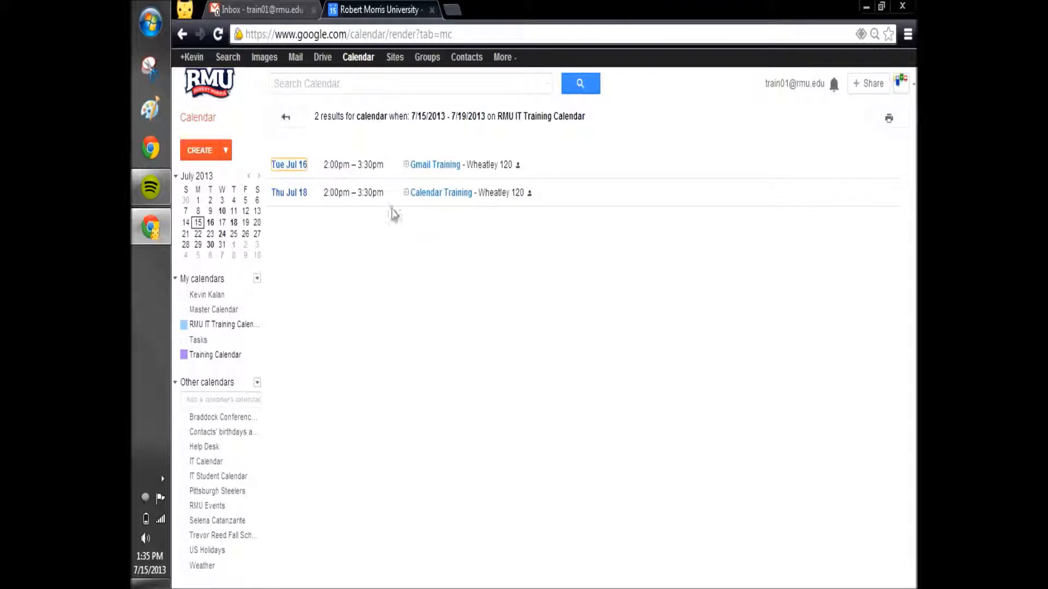
{"action": "left_click", "coordinate": [410, 164]}
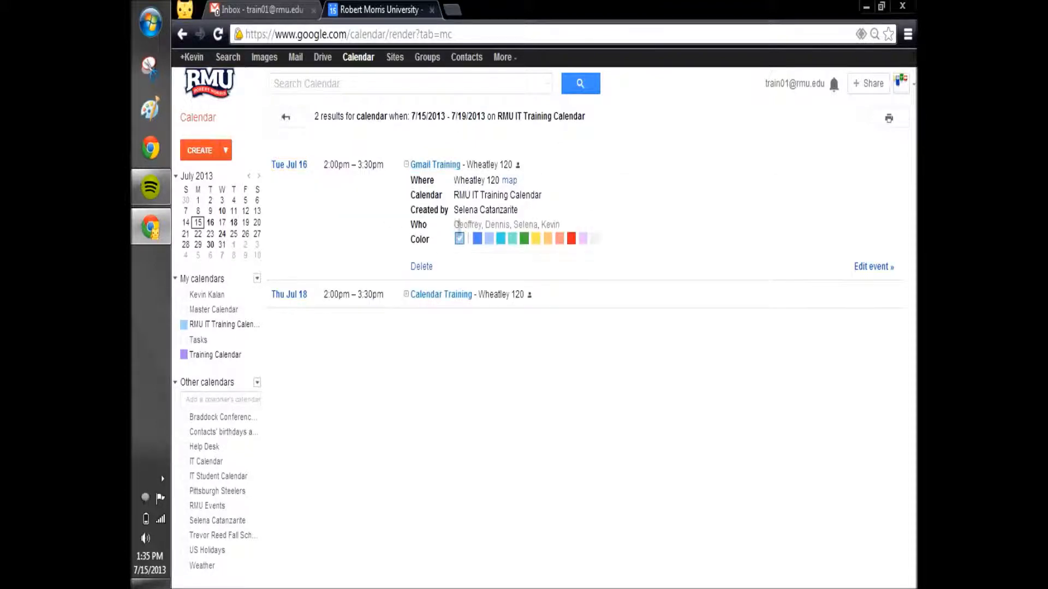